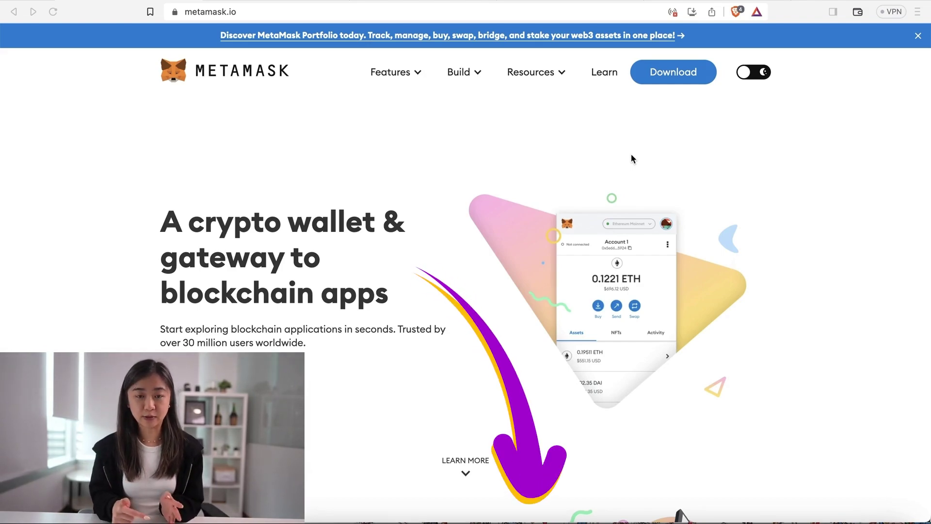
# Open the MetaMask download page, check the iOS and Android versions, and choose the Brave browser version
pyautogui.click(672, 73)
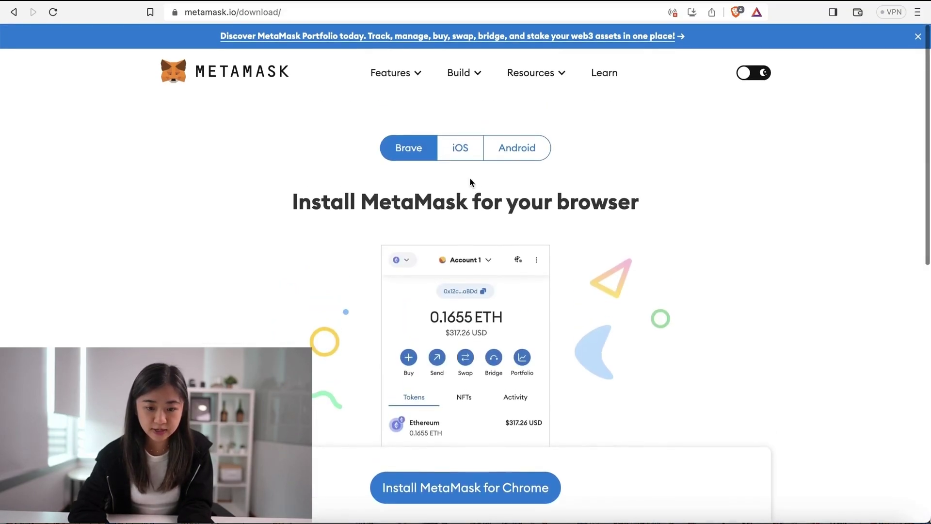
pyautogui.click(466, 156)
pyautogui.click(516, 153)
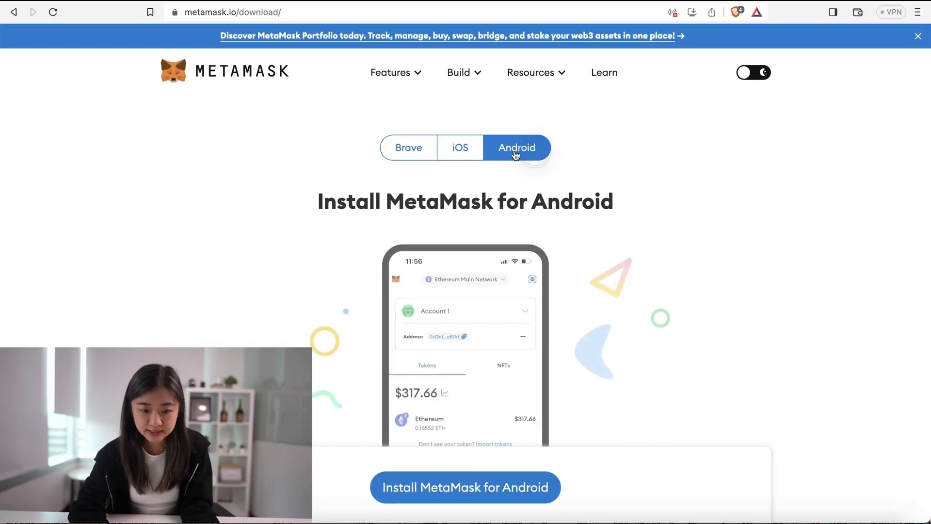
pyautogui.click(402, 150)
pyautogui.scroll(-1, 395, 234)
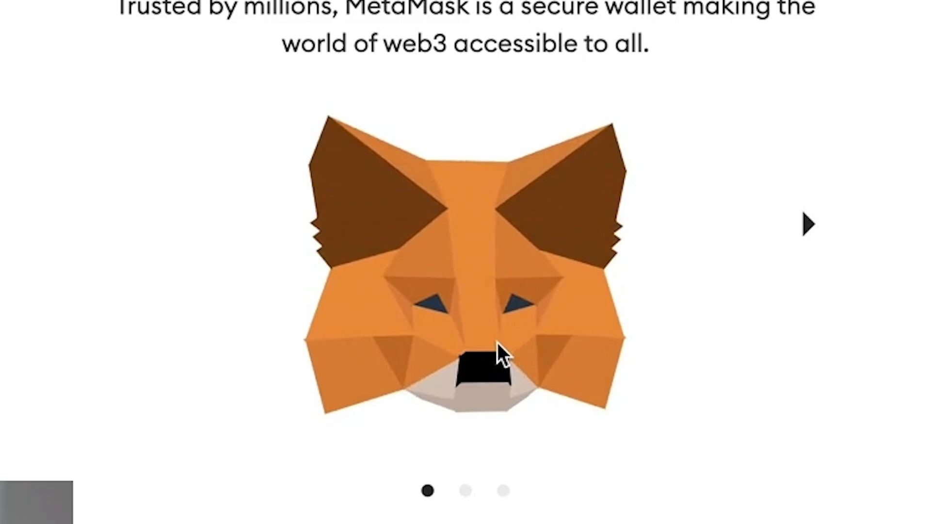
# Accept the Terms of use, start creating a new wallet, and agree to usage data collection
pyautogui.click(381, 396)
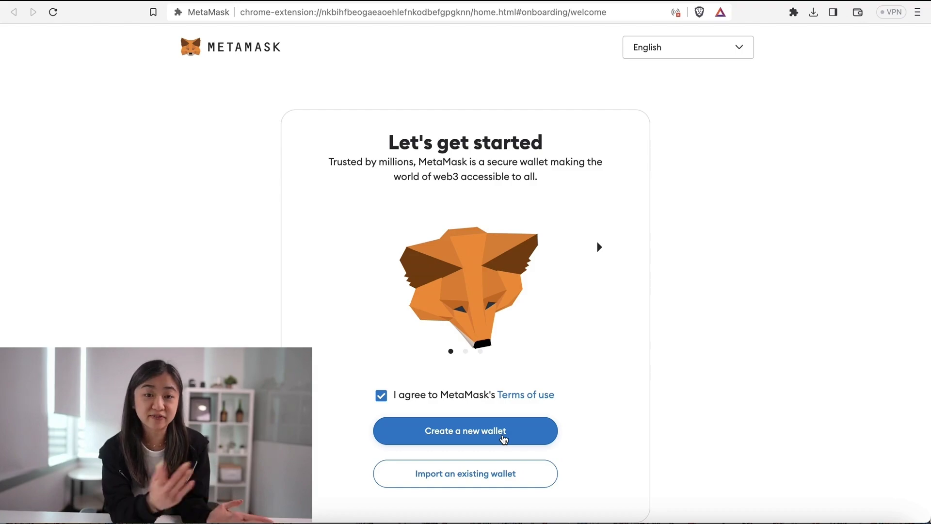
pyautogui.click(504, 438)
pyautogui.scroll(-3, 503, 434)
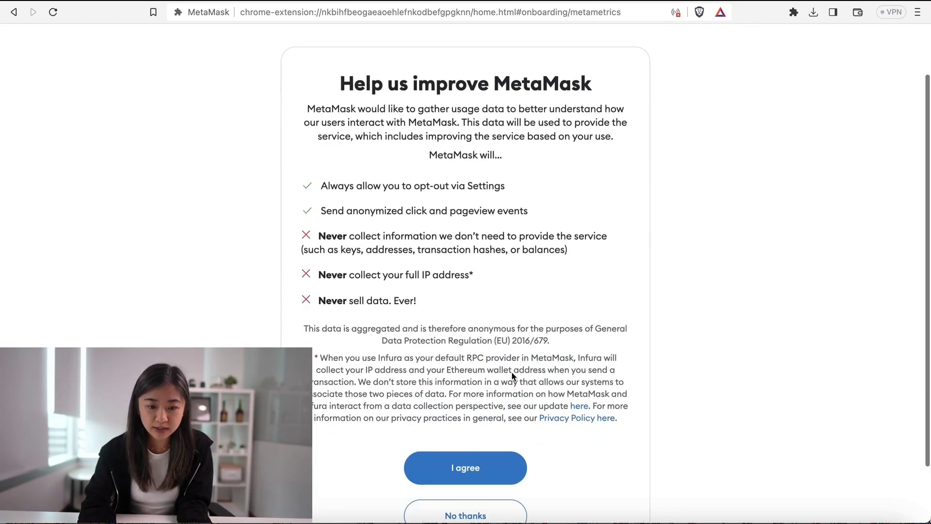
pyautogui.click(492, 460)
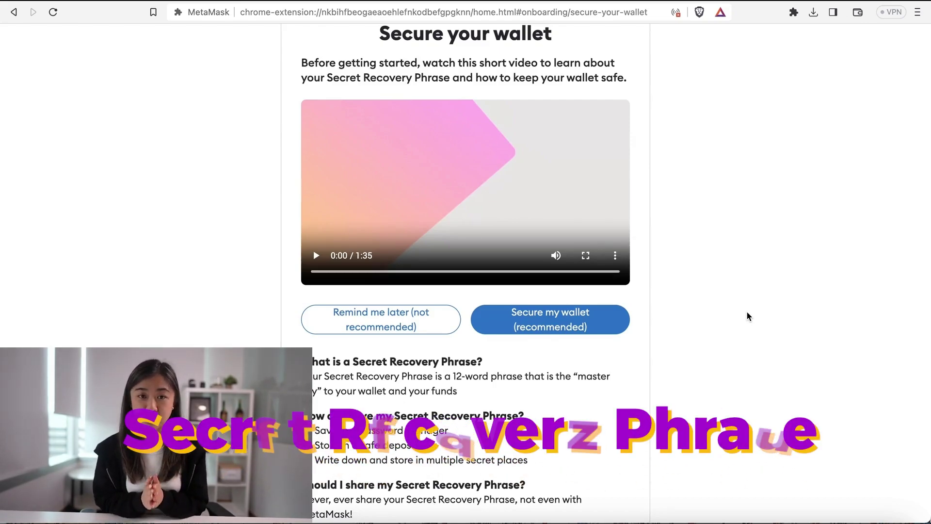
# Choose the recommended option to secure the wallet and reveal its 12-word Secret Recovery Phrase
pyautogui.click(585, 320)
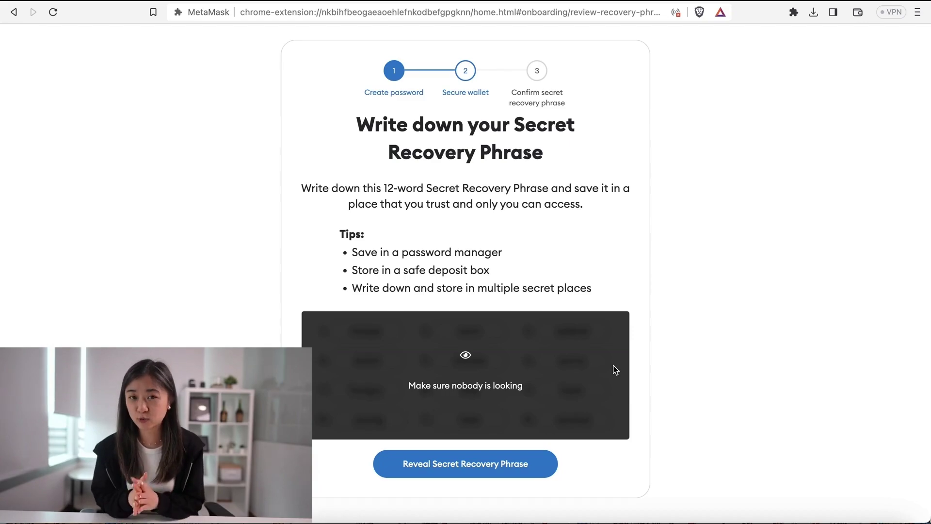
pyautogui.click(514, 463)
pyautogui.scroll(-1, 708, 400)
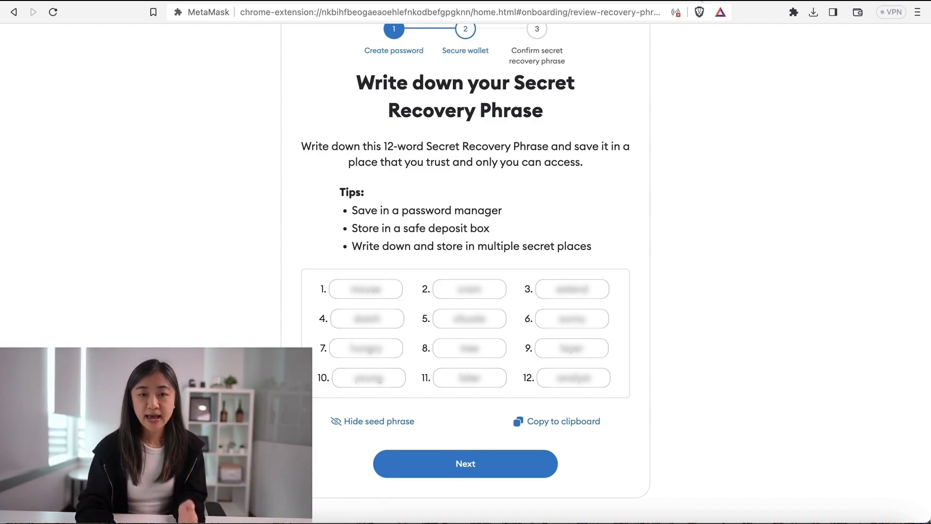
pyautogui.click(702, 0)
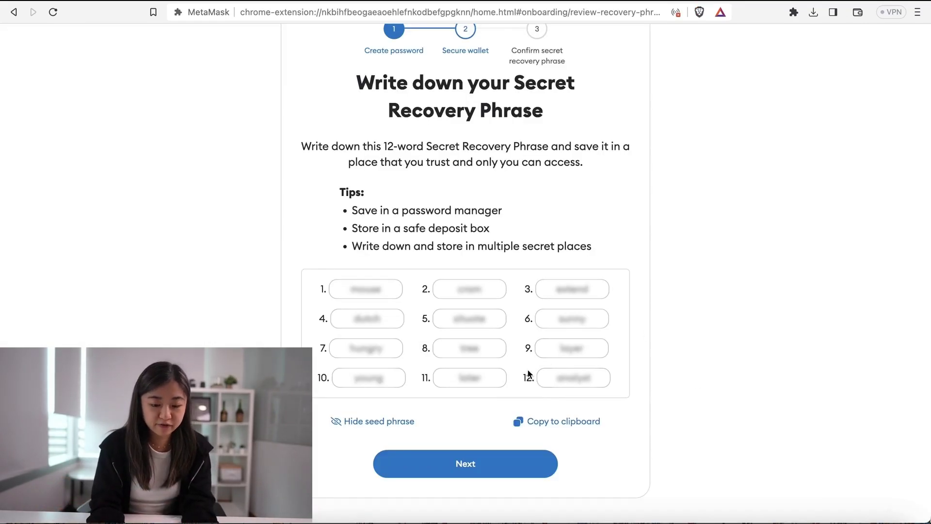
# Continue to the confirmation page, fill in the missing Secret Recovery Phrase words, and confirm them
pyautogui.click(473, 465)
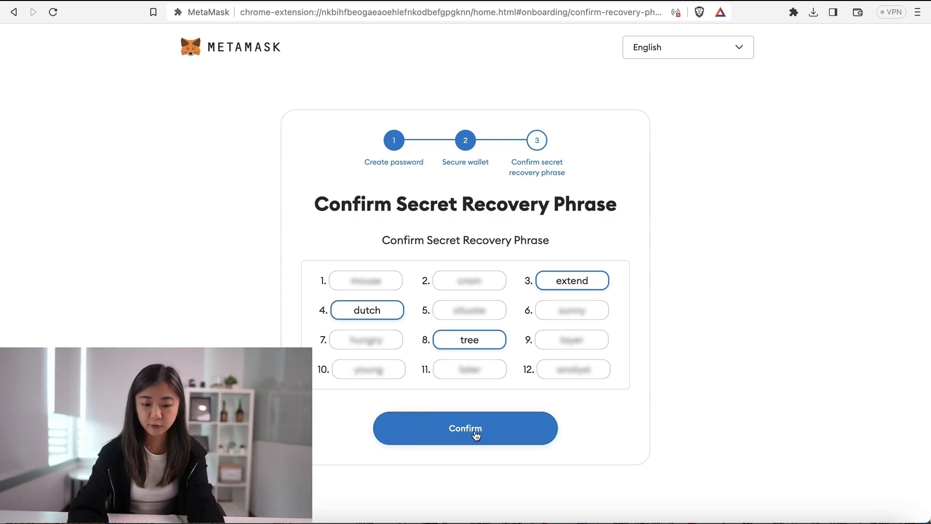
pyautogui.click(476, 430)
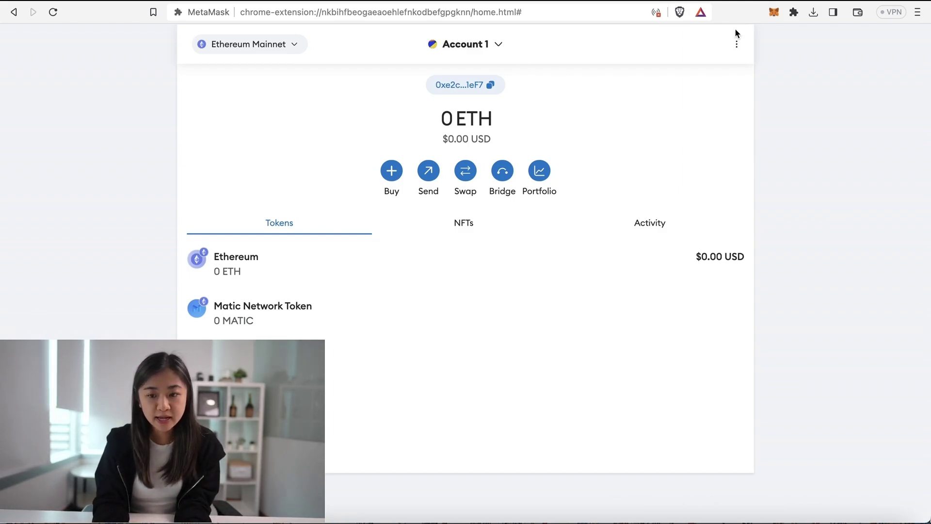
# Open the Security & privacy settings and start revealing the Secret Recovery Phrase
pyautogui.click(737, 44)
pyautogui.click(719, 150)
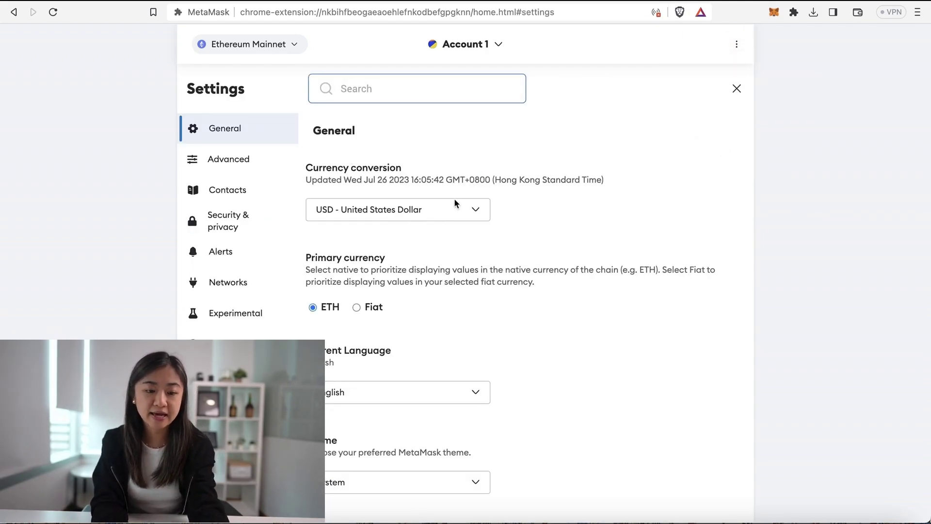
pyautogui.click(226, 222)
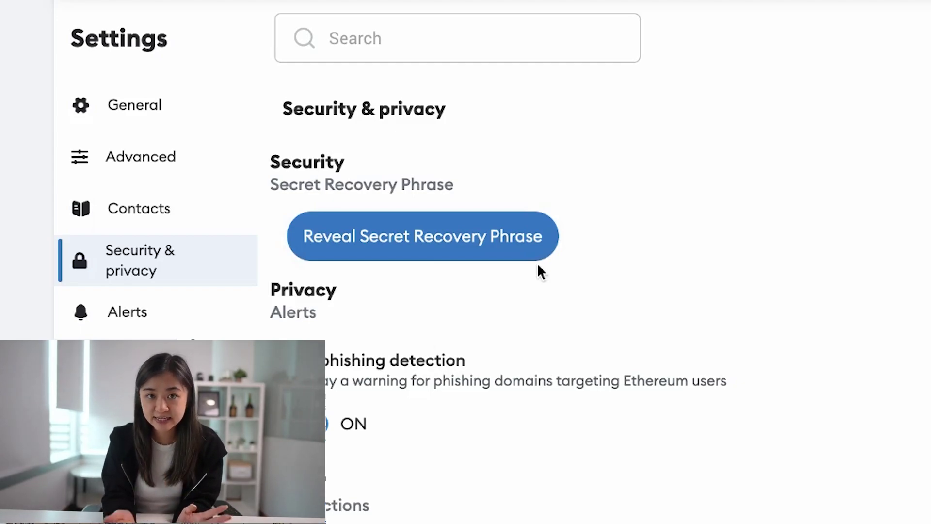
pyautogui.click(390, 225)
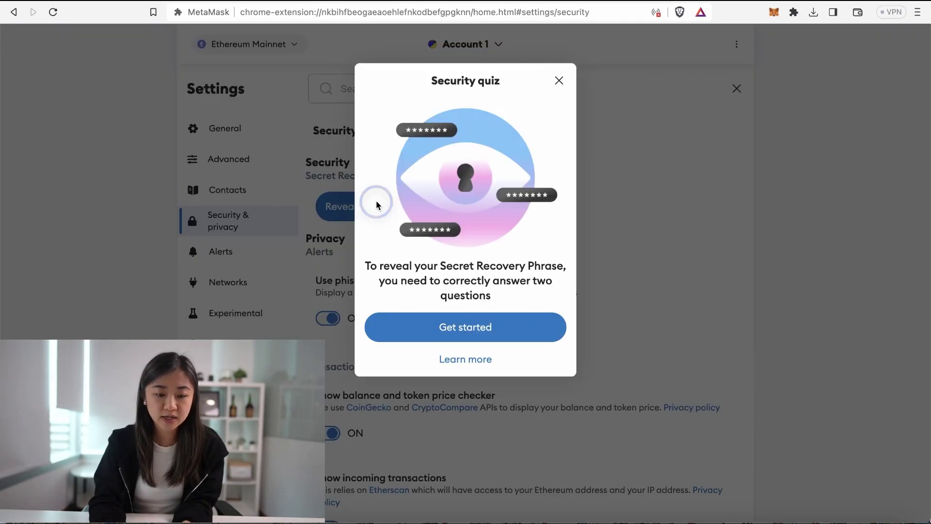
# Answer the security quiz with "Can't help you" and "You're being scammed", and cancel at the password request
pyautogui.click(536, 328)
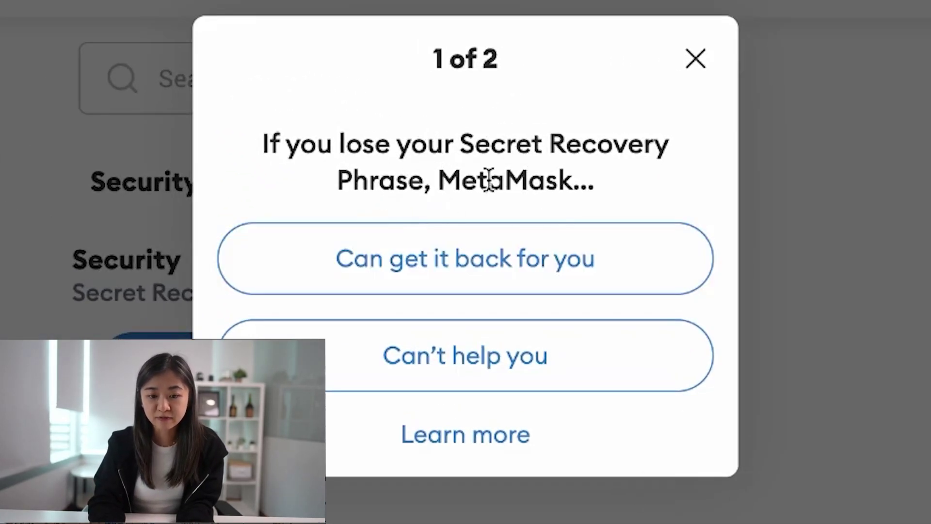
pyautogui.click(552, 359)
pyautogui.click(484, 241)
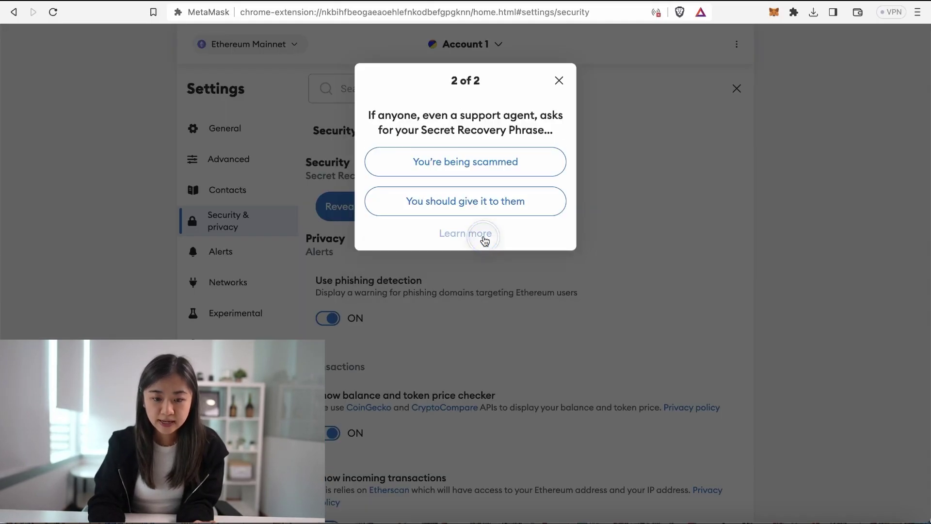
pyautogui.click(511, 161)
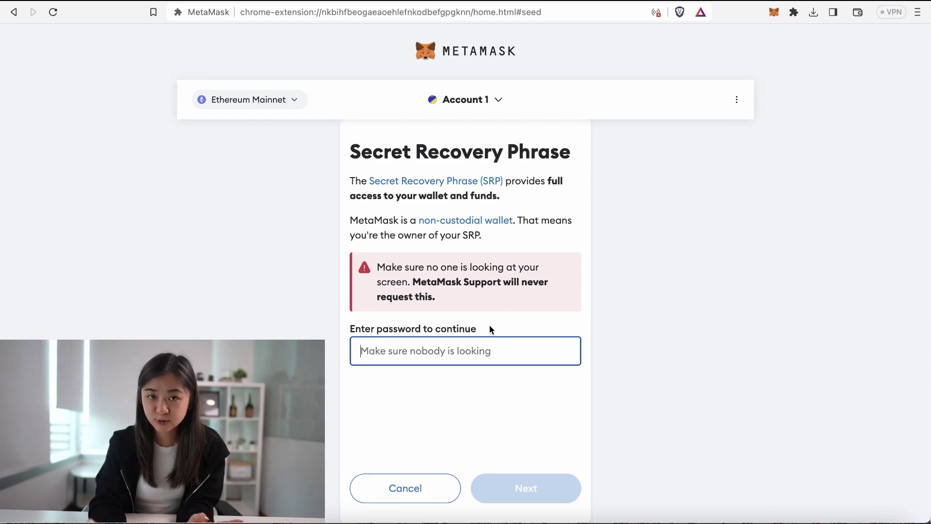
pyautogui.click(385, 495)
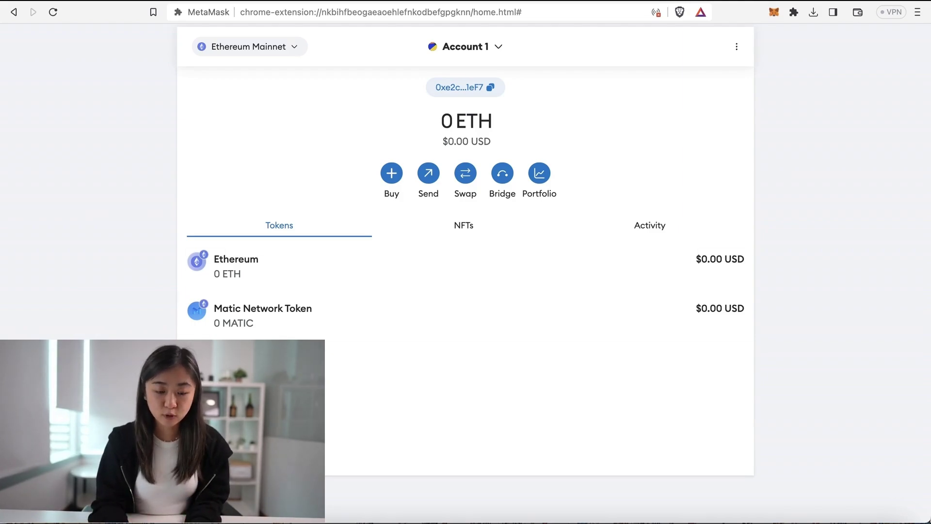
# Start importing a token and search for it with the Shiba Inu contract address copied from CoinGecko
pyautogui.click(221, 355)
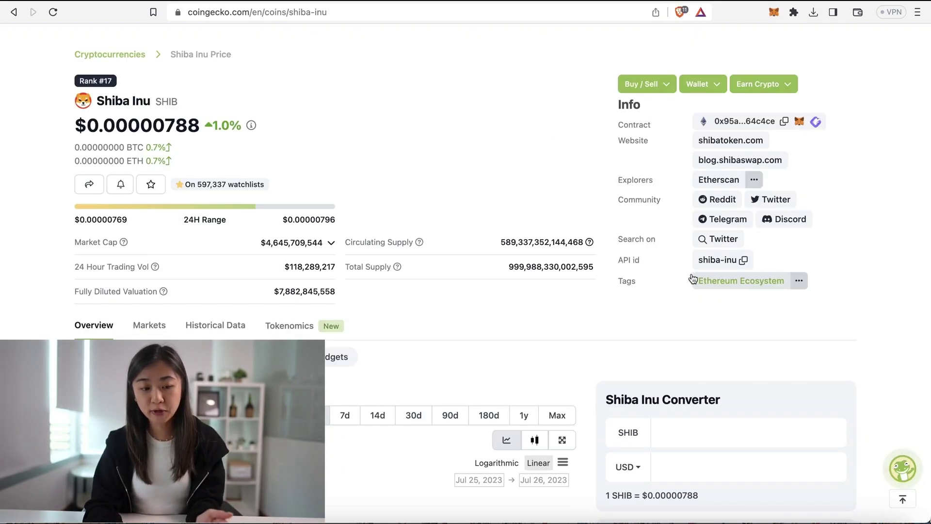
pyautogui.click(784, 121)
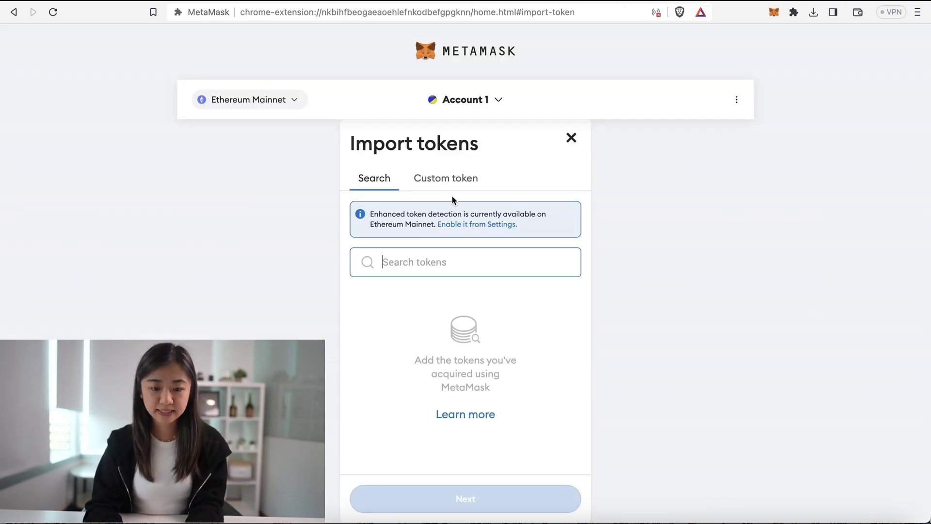
pyautogui.click(418, 262)
pyautogui.press('super+v')
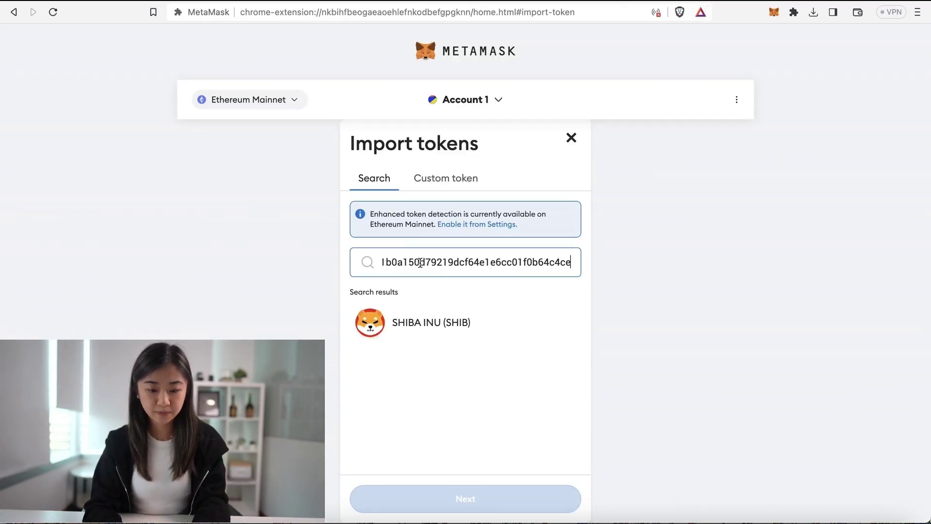
# Import the SHIBA INU (SHIB) token into the wallet and return to the account overview
pyautogui.click(447, 322)
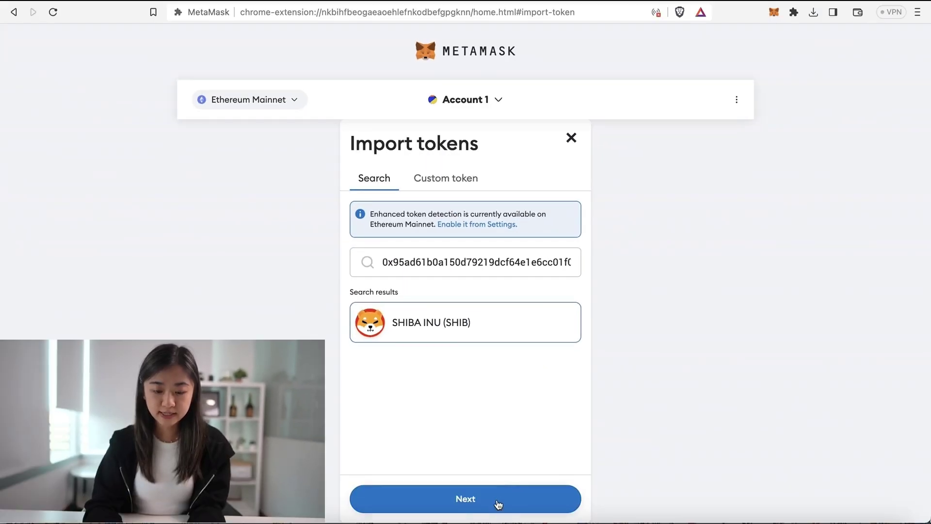
pyautogui.click(498, 504)
pyautogui.click(537, 504)
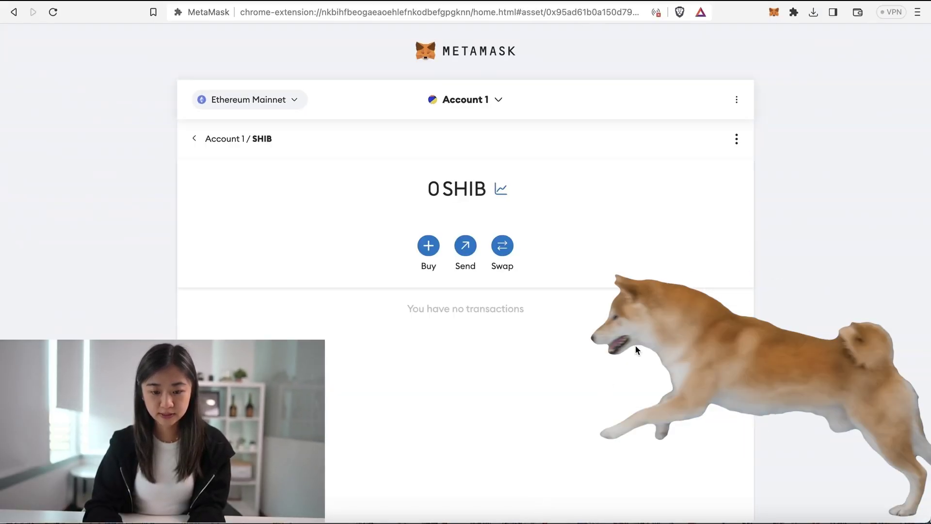
pyautogui.click(14, 13)
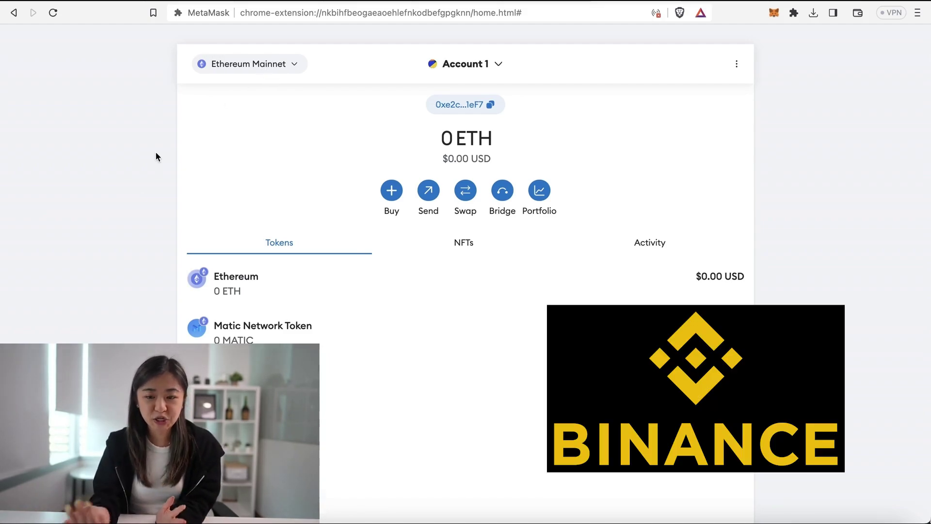
# Open the page for adding a network and look through the popular custom networks
pyautogui.click(271, 71)
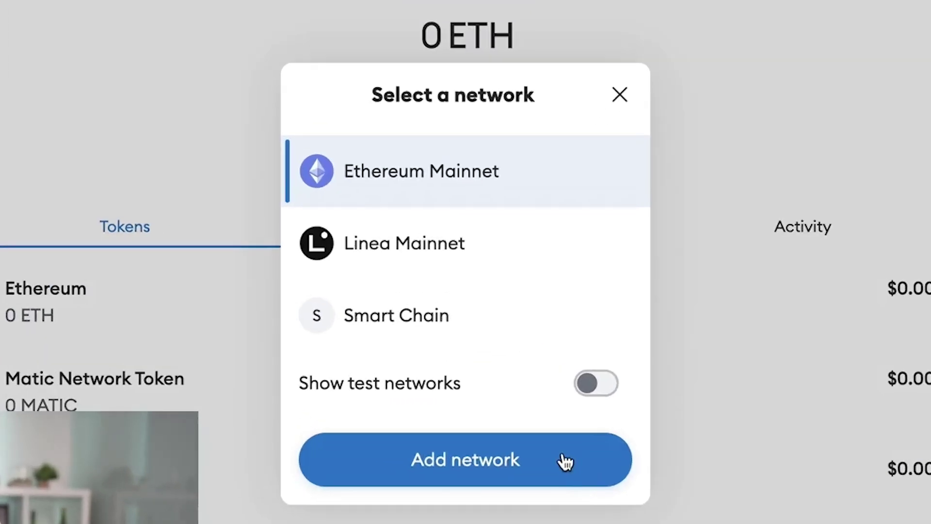
pyautogui.click(565, 461)
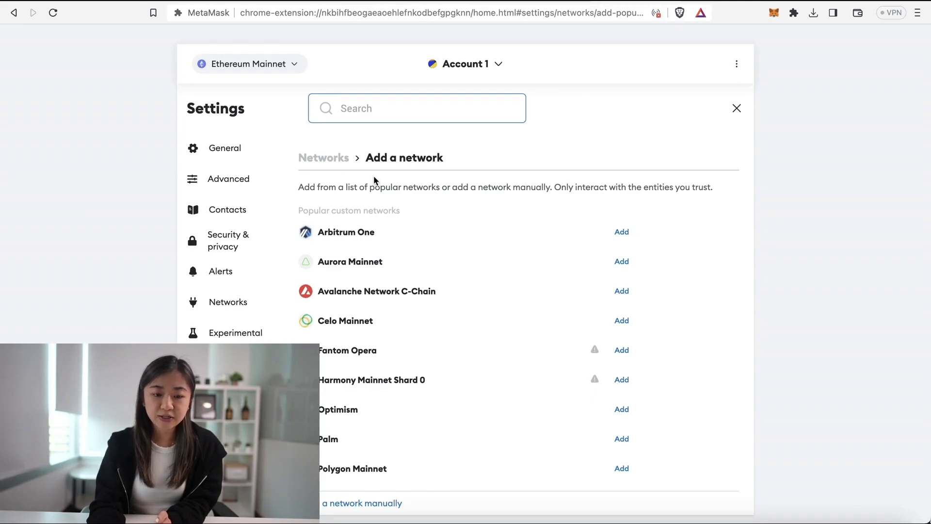
pyautogui.scroll(-2, 766, 264)
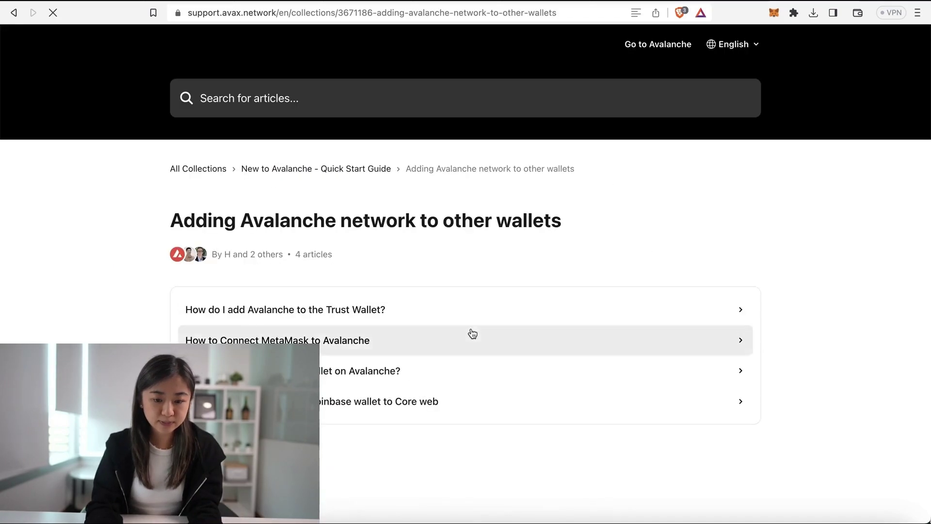
# Find the Avalanche network parameters in the Avalanche support article on connecting MetaMask and copy the name "Avalanche Network"
pyautogui.scroll(-3, 470, 333)
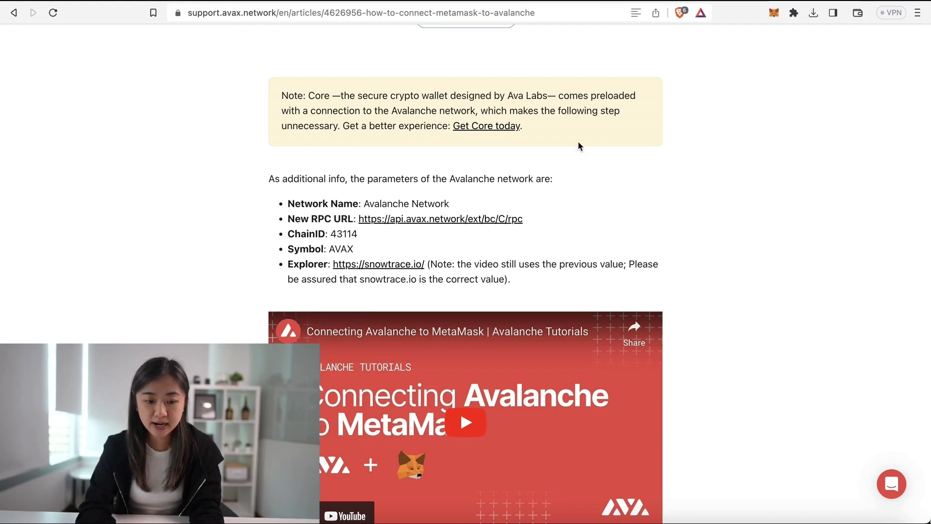
pyautogui.moveTo(449, 203); pyautogui.dragTo(364, 203)
pyautogui.hotkey('ctrl', 'c')
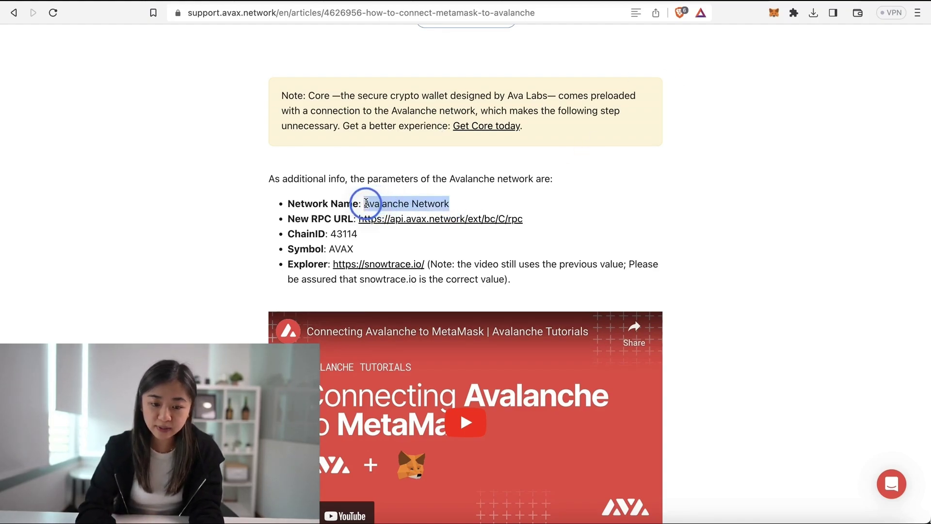
pyautogui.click(631, 1)
pyautogui.click(393, 470)
pyautogui.click(378, 466)
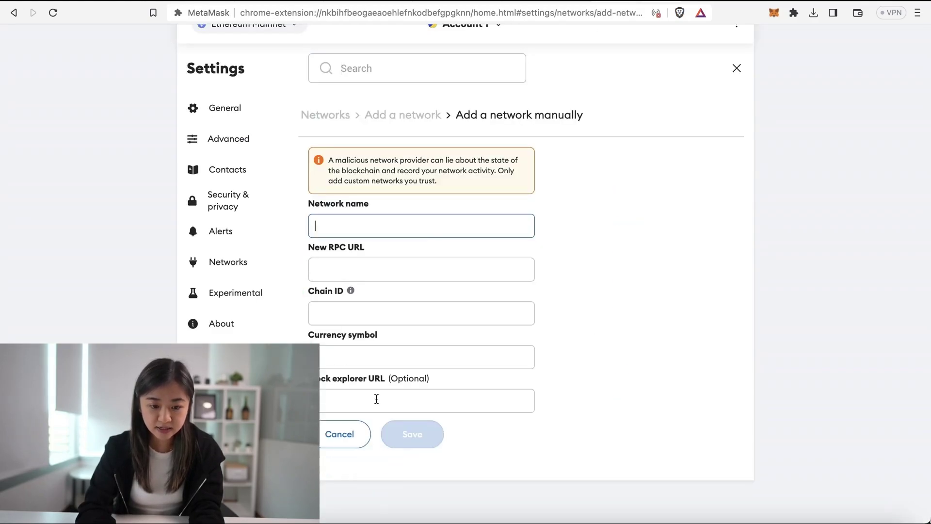
pyautogui.hotkey('ctrl', 'v')
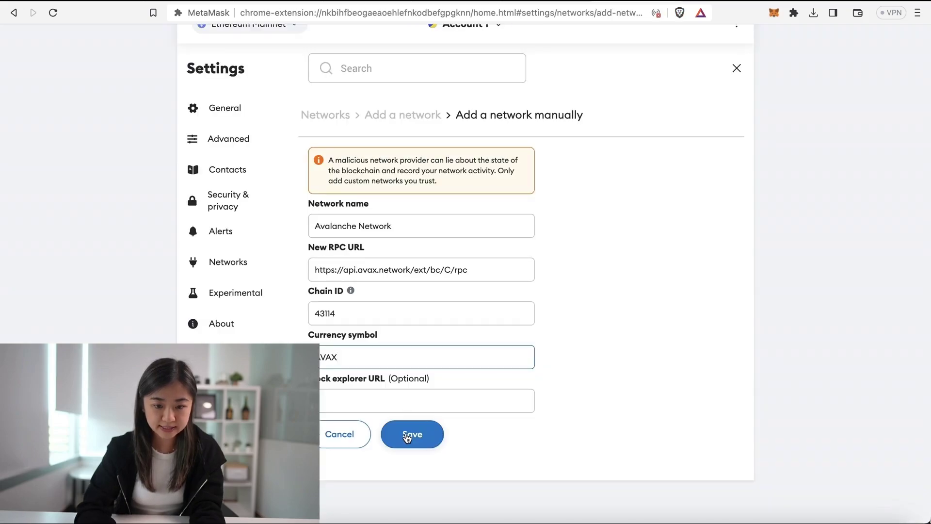
pyautogui.click(410, 433)
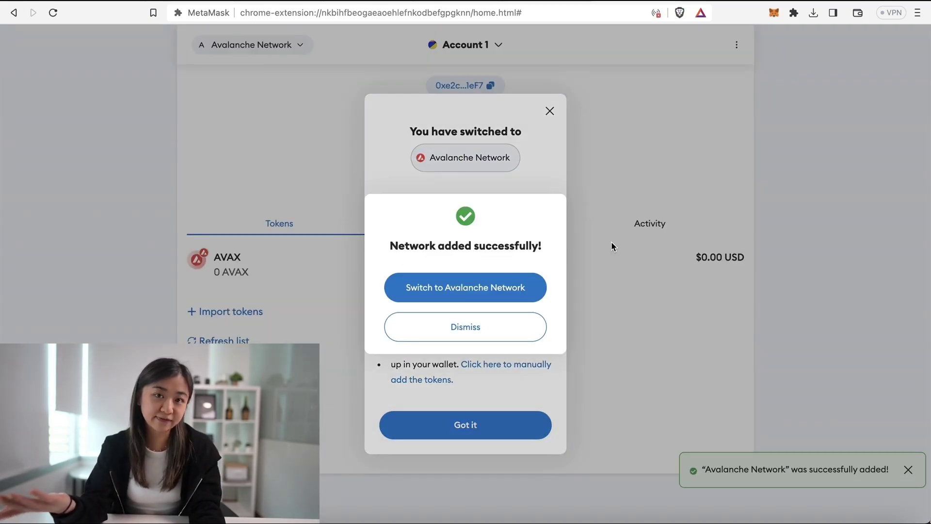
# Switch the wallet to the Avalanche Network, acknowledge its usage notes, and review the list of networks
pyautogui.click(515, 289)
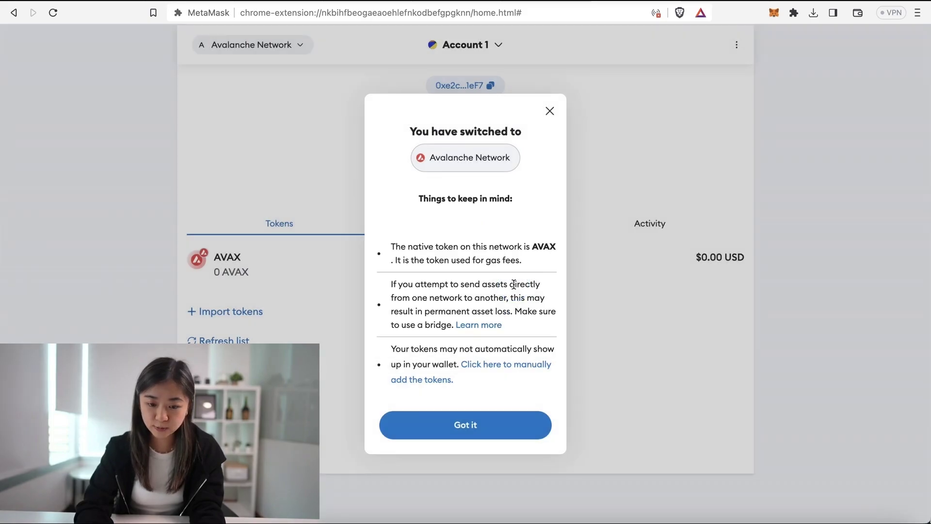
pyautogui.click(479, 418)
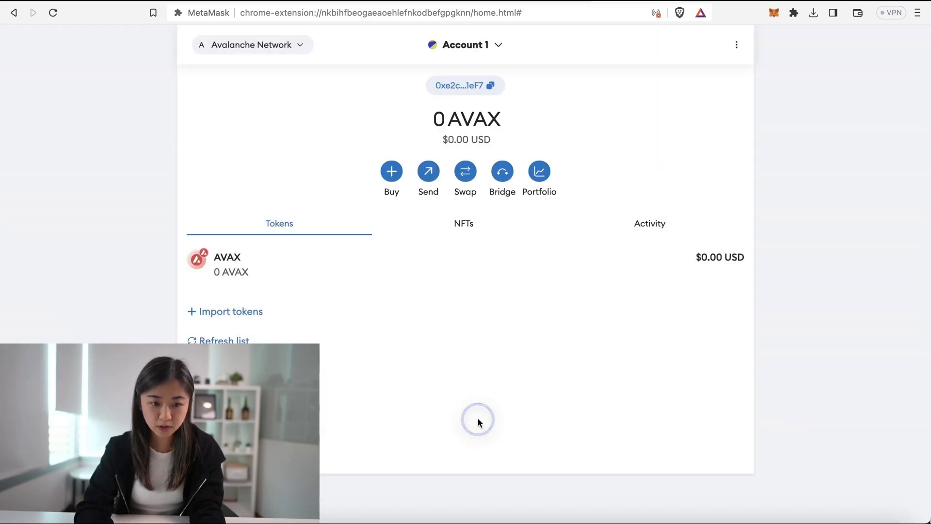
pyautogui.click(288, 47)
pyautogui.scroll(2, 479, 224)
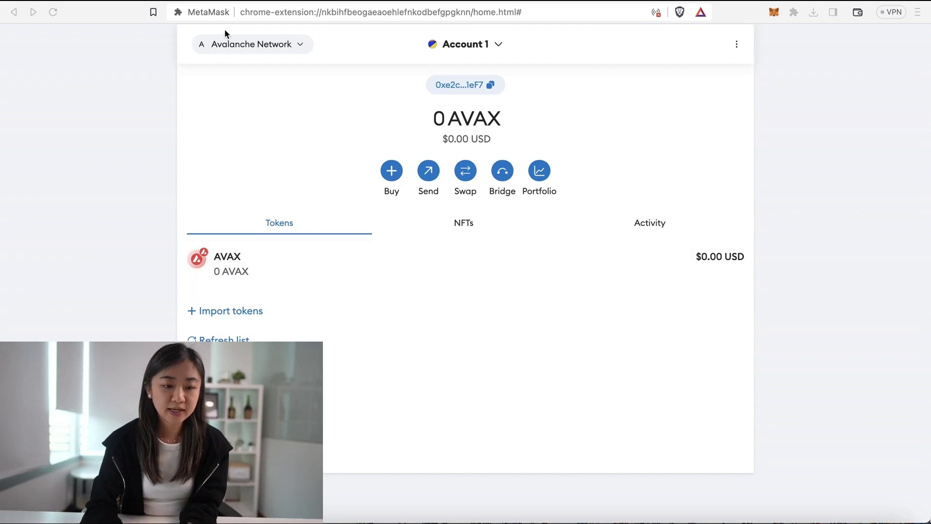
# Switch the wallet to Ethereum Mainnet and copy the account's address
pyautogui.click(237, 48)
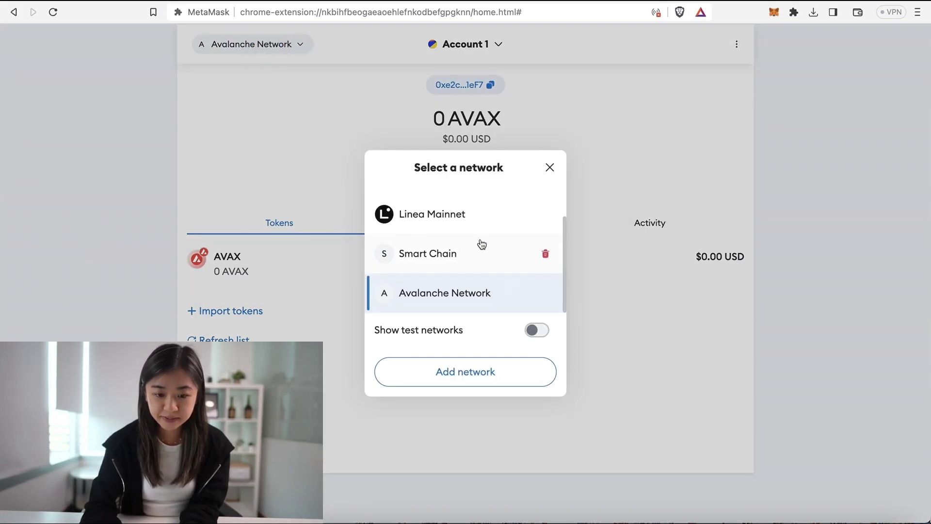
pyautogui.scroll(2, 470, 242)
pyautogui.click(442, 211)
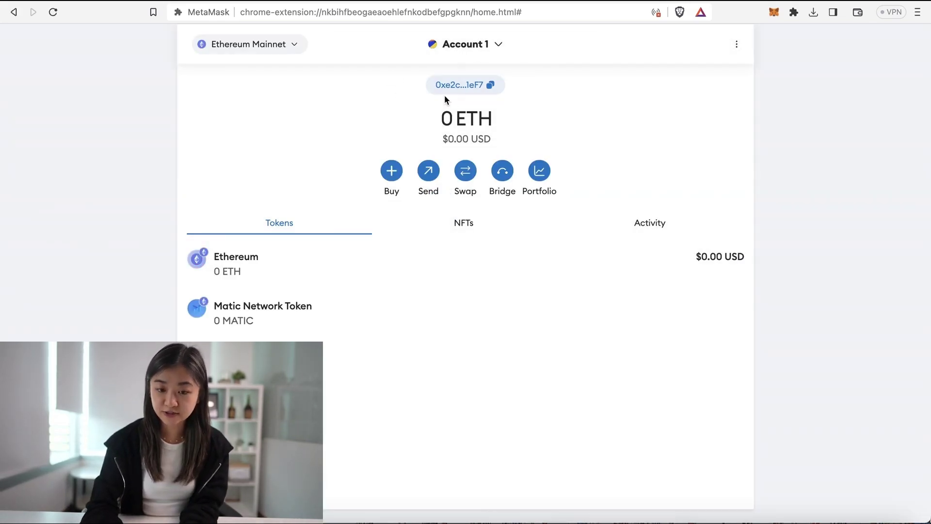
pyautogui.click(459, 93)
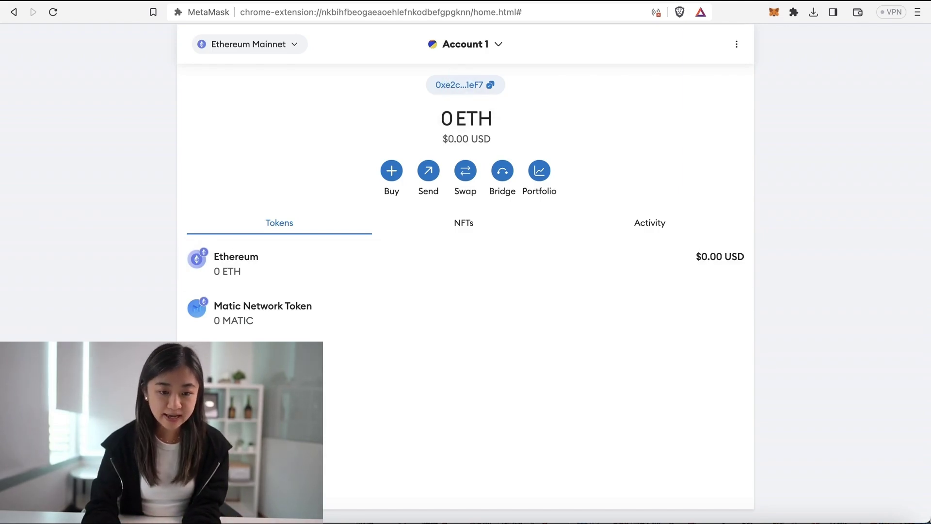
# Switch to the Binance crypto withdrawal page for ETH and enter the copied wallet address as the recipient
pyautogui.click(278, 1)
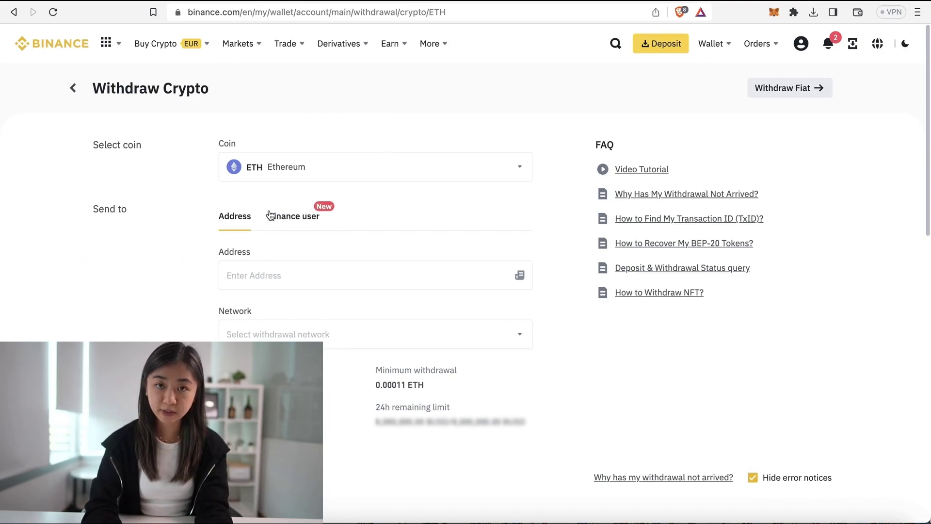
pyautogui.scroll(-1, 270, 213)
pyautogui.click(303, 247)
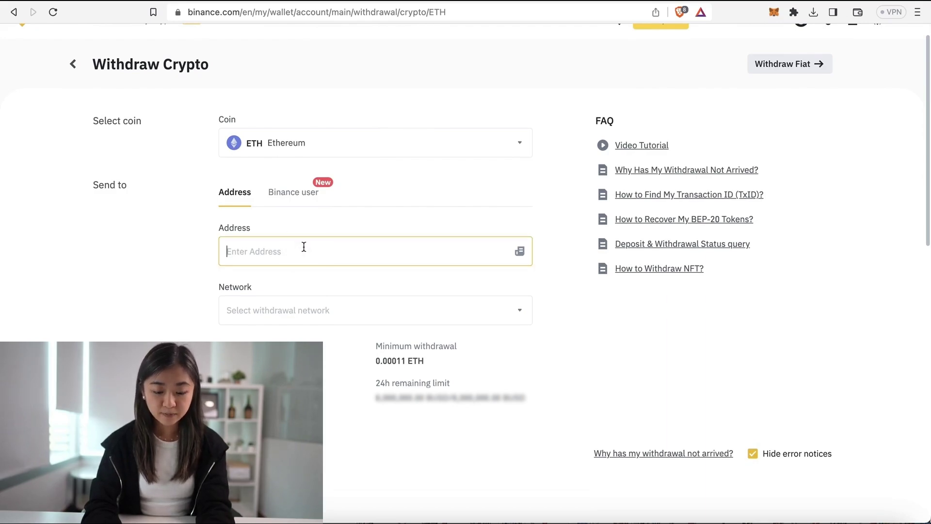
pyautogui.press('super+v')
pyautogui.scroll(-1, 304, 247)
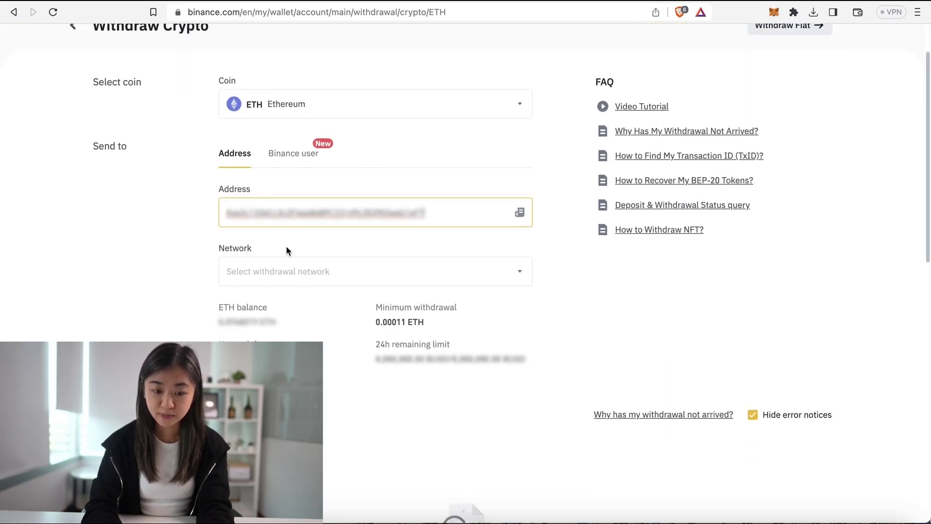
# Set the withdrawal network to ETH Ethereum (ERC20) and review the amount and network fee section
pyautogui.scroll(-1, 316, 270)
pyautogui.click(372, 230)
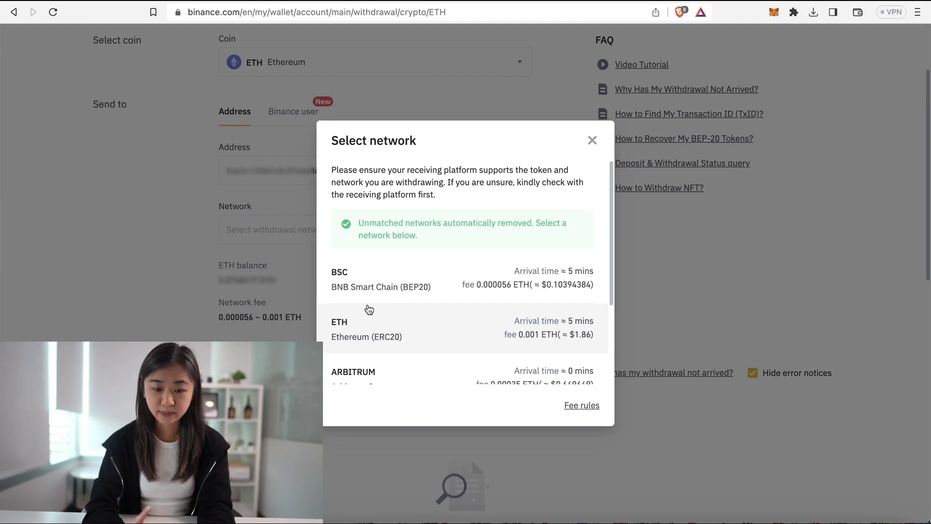
pyautogui.click(376, 324)
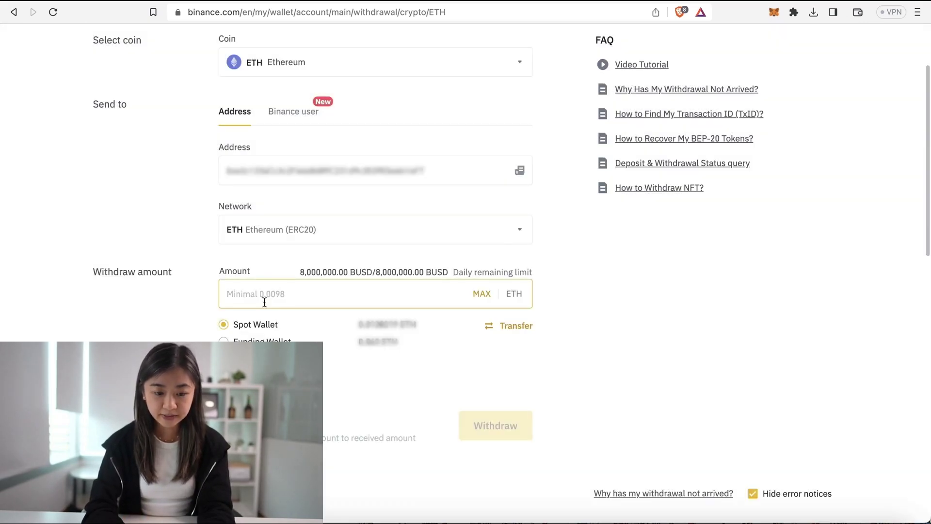
pyautogui.scroll(-1, 281, 292)
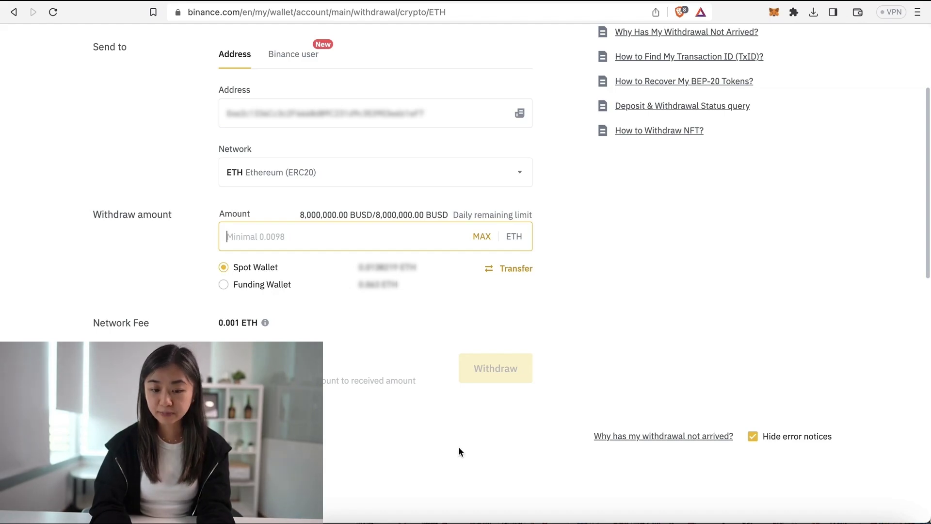
pyautogui.scroll(-1, 460, 449)
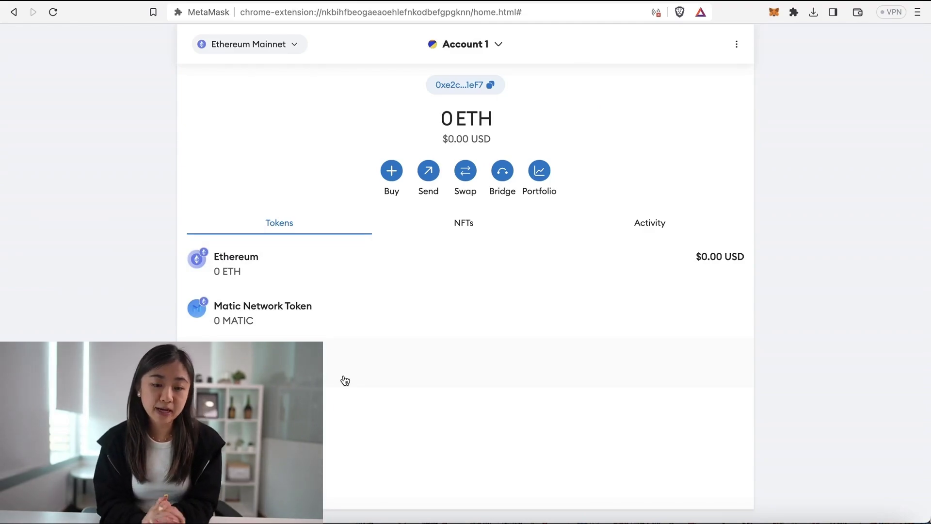
# Return to the MetaMask wallet, open its crypto purchase page, search for and select the region, and review the available payment methods
pyautogui.click(430, 170)
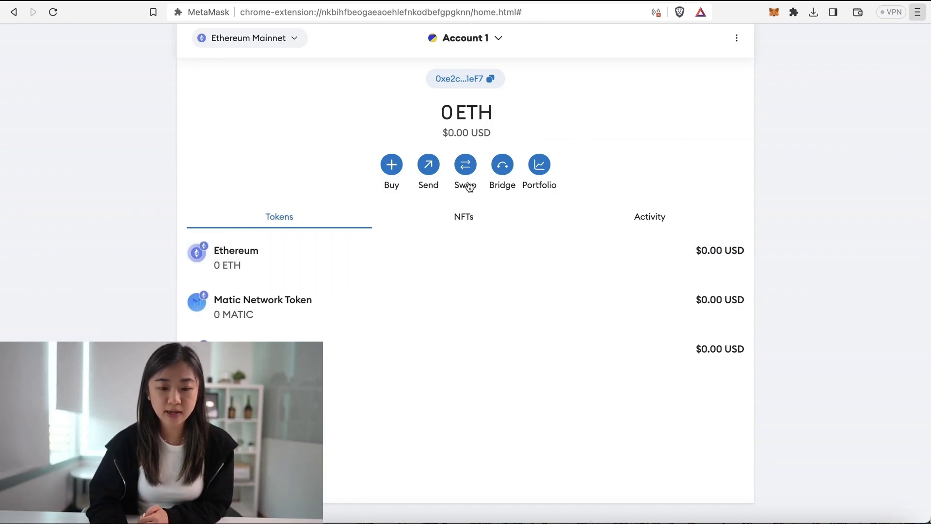
pyautogui.click(392, 166)
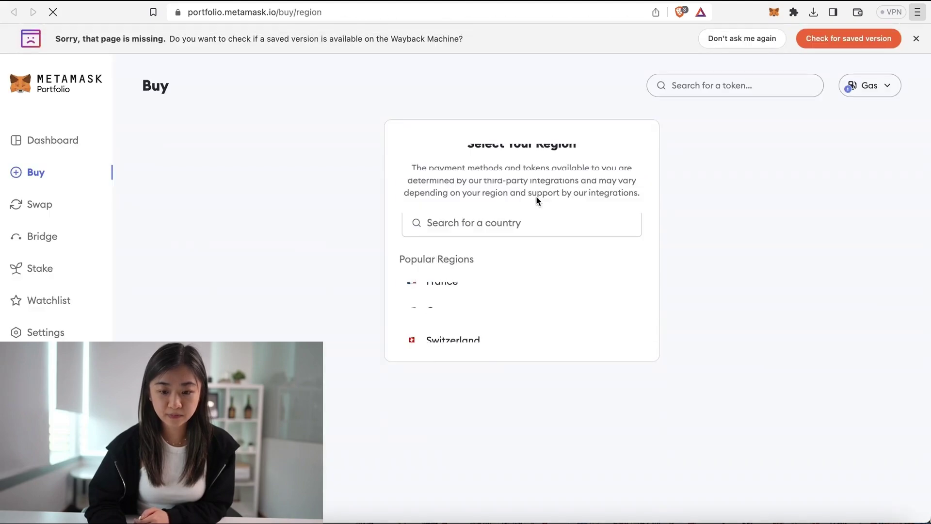
pyautogui.click(490, 216)
pyautogui.write('h')
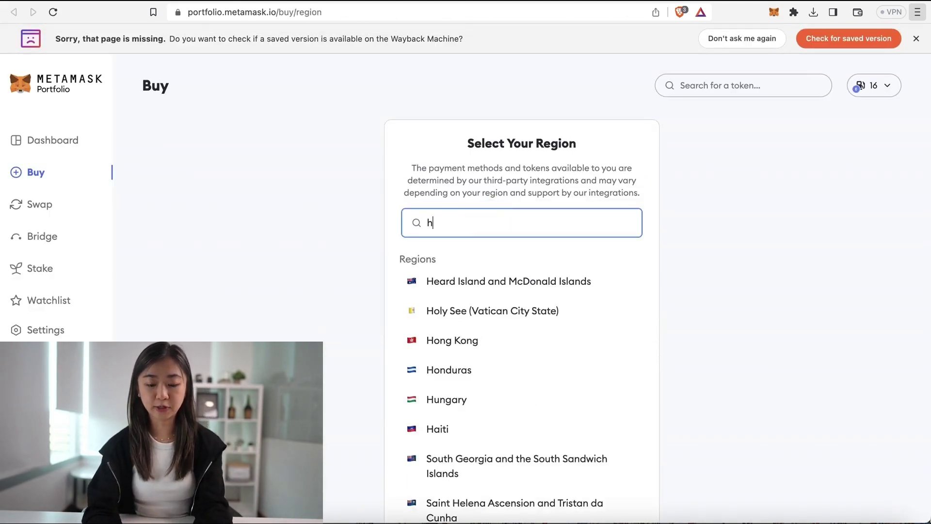
pyautogui.click(482, 276)
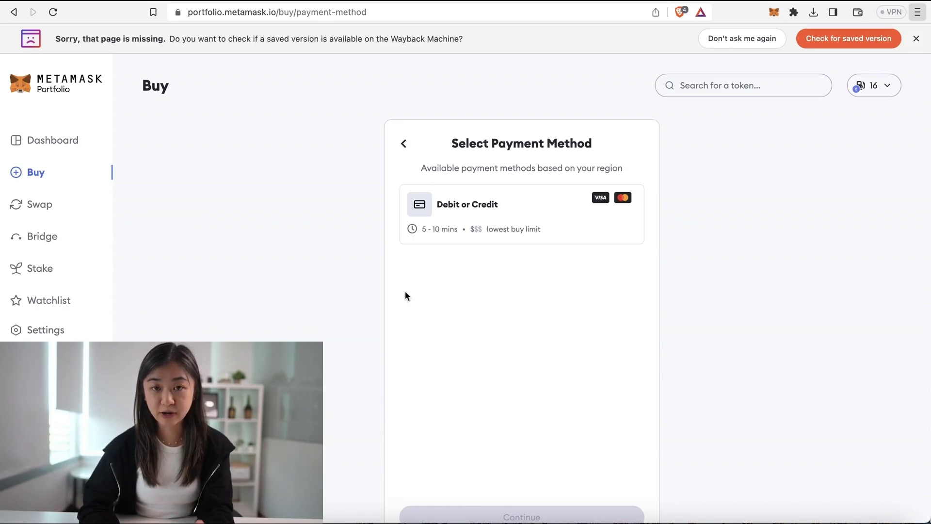
pyautogui.scroll(-2, 407, 296)
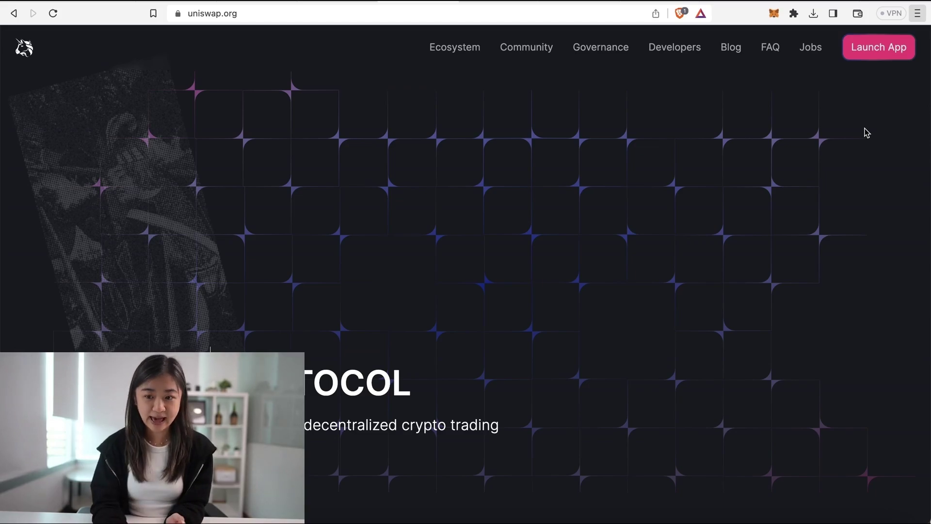
# Launch the Uniswap app from uniswap.org and connect it to Account 1 of the MetaMask wallet
pyautogui.click(898, 57)
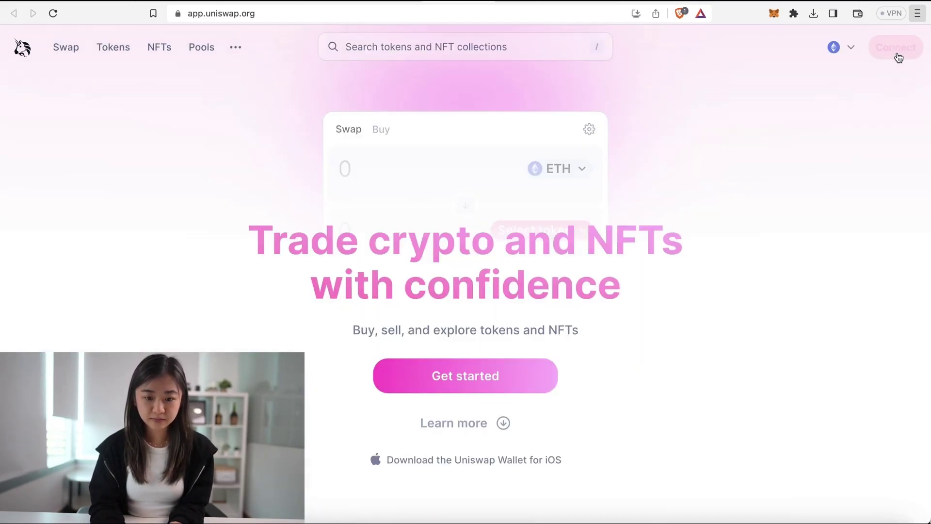
pyautogui.click(898, 51)
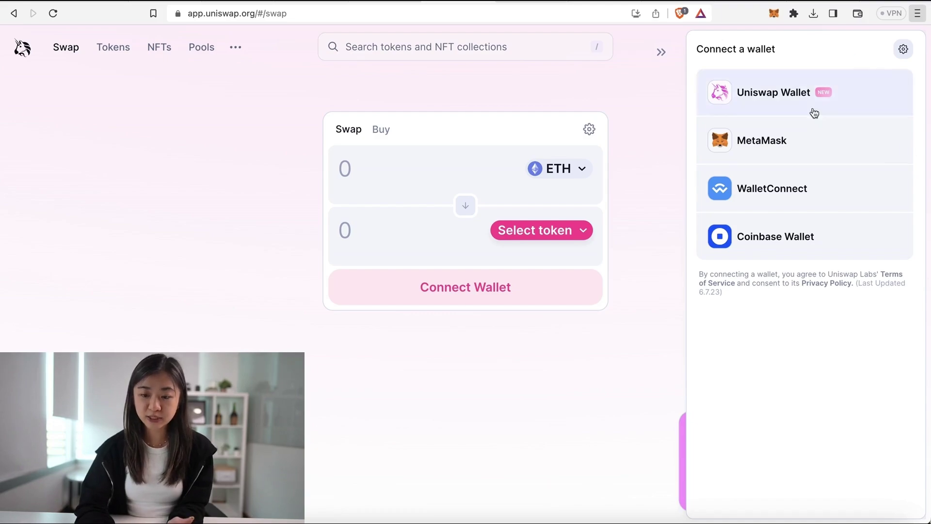
pyautogui.click(784, 141)
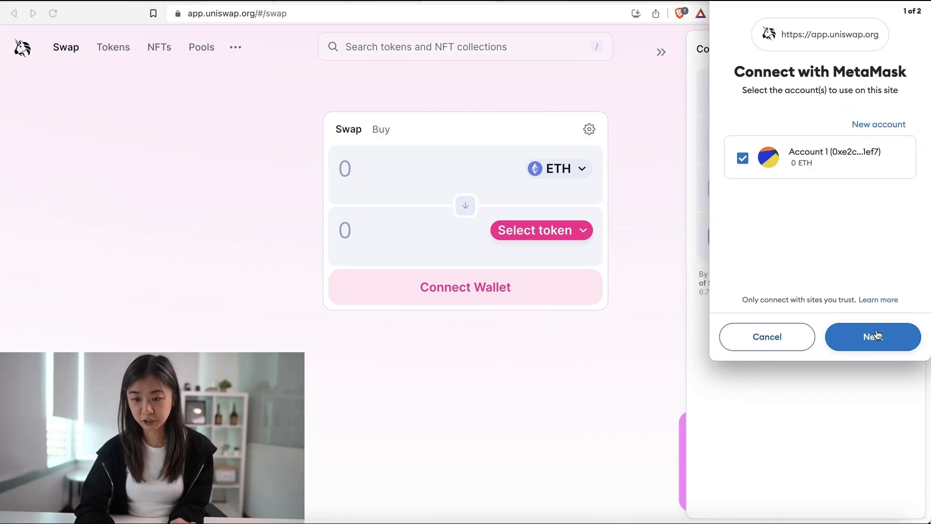
pyautogui.click(877, 335)
pyautogui.click(872, 336)
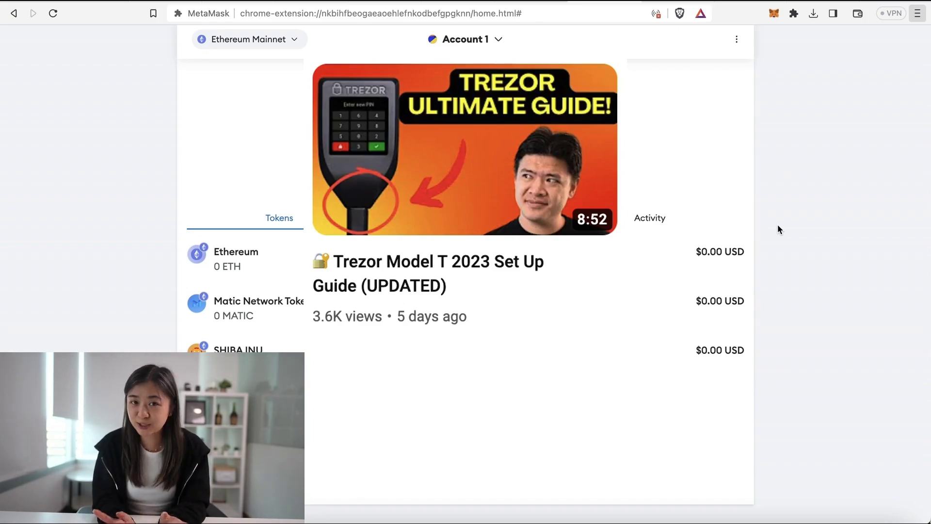
# Turn off "Batch account balance requests" in the MetaMask wallet's Security & privacy settings
pyautogui.scroll(2, 778, 226)
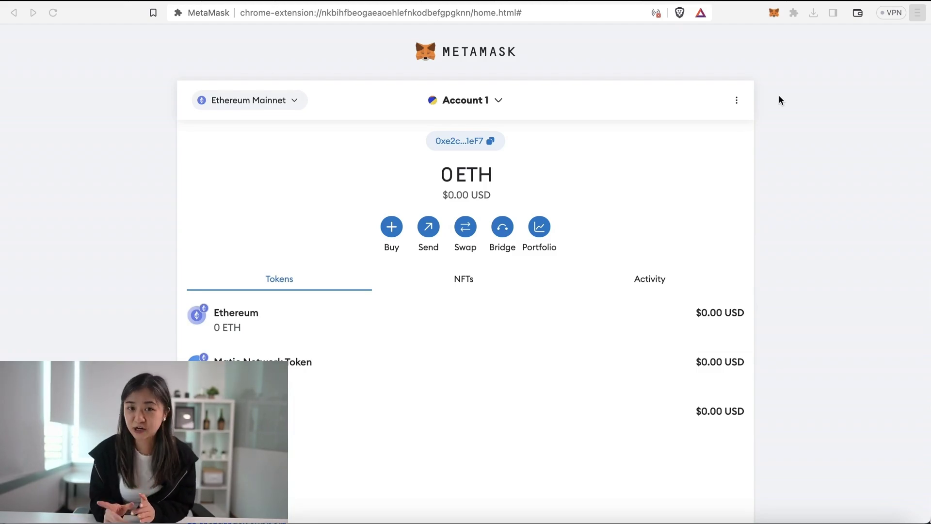
pyautogui.click(737, 100)
pyautogui.click(731, 201)
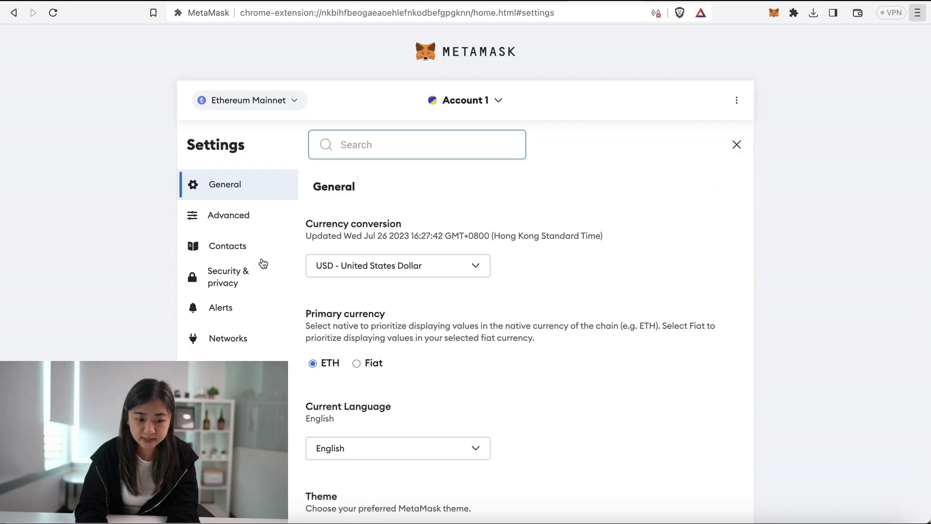
pyautogui.click(244, 275)
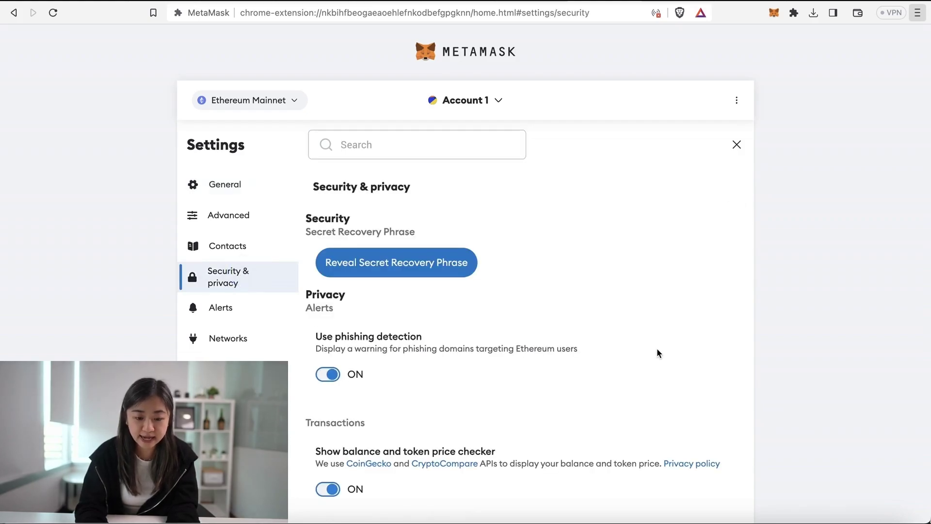
pyautogui.scroll(-15, 657, 349)
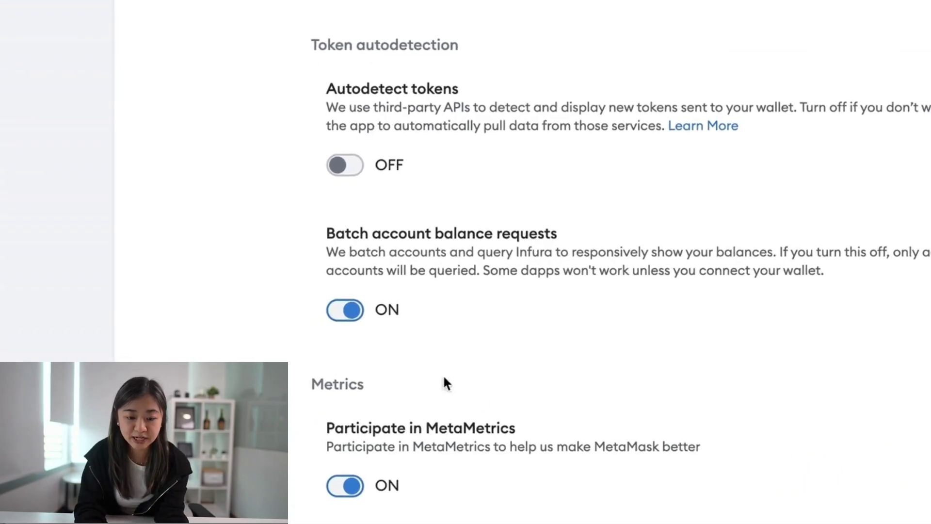
pyautogui.click(345, 312)
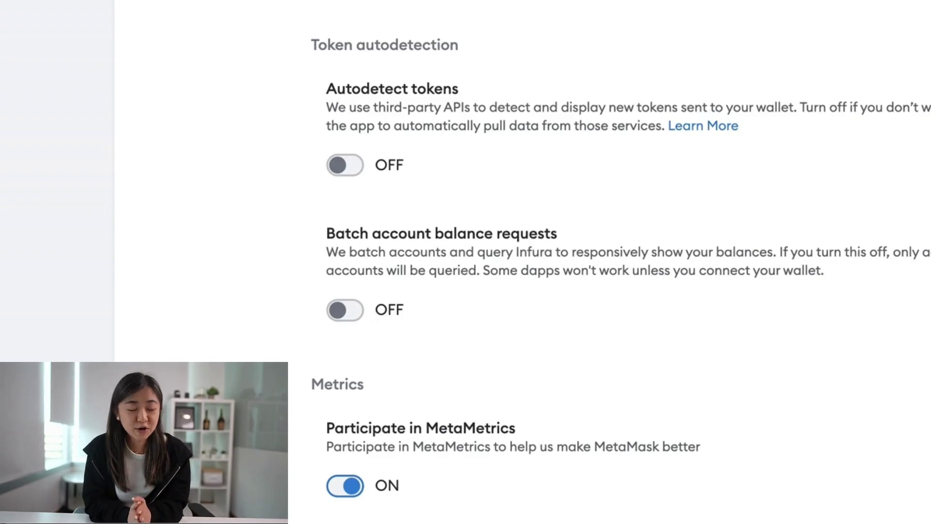